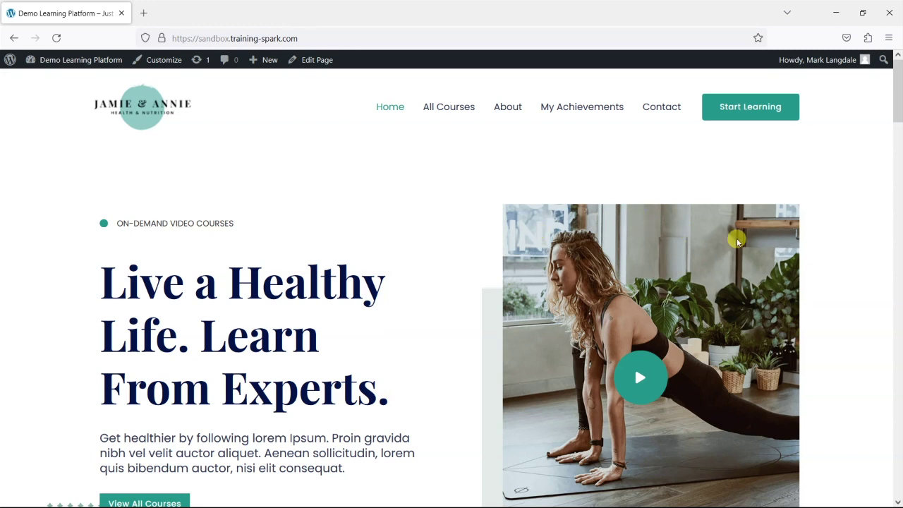
Step: Go from the Dashboard through Media and Plugins to the Add New plugins page
{"action": "scroll", "coordinate": [603, 395], "scroll_direction": "down", "scroll_amount": 2}
{"action": "scroll", "coordinate": [597, 378], "scroll_direction": "up", "scroll_amount": 1}
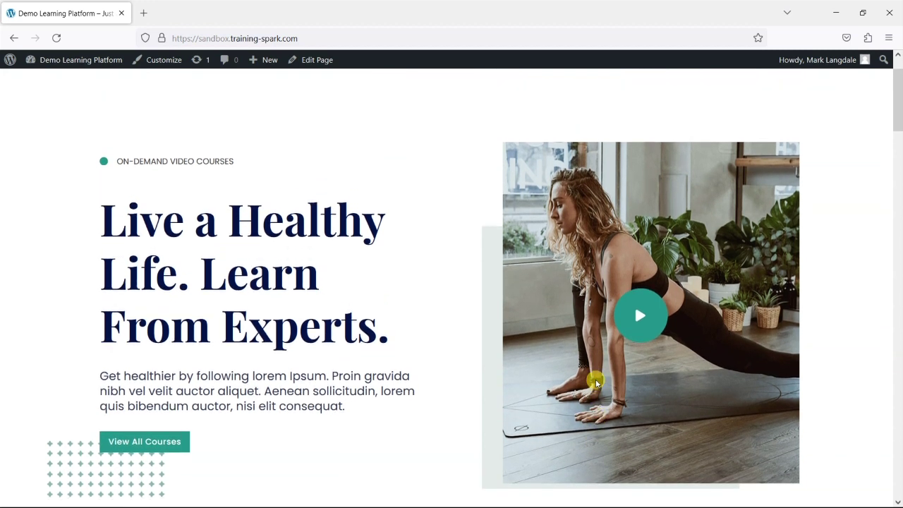
{"action": "scroll", "coordinate": [596, 382], "scroll_direction": "up", "scroll_amount": 1}
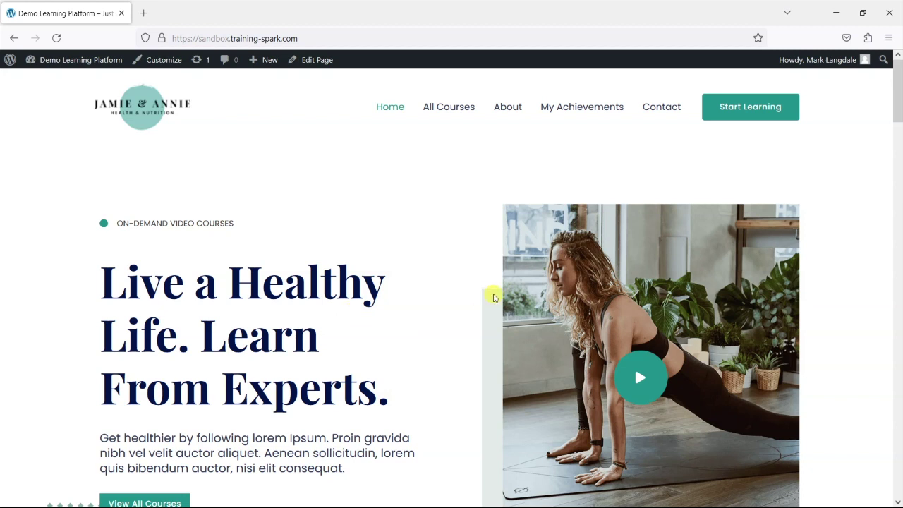
{"action": "scroll", "coordinate": [504, 237], "scroll_direction": "down", "scroll_amount": 10}
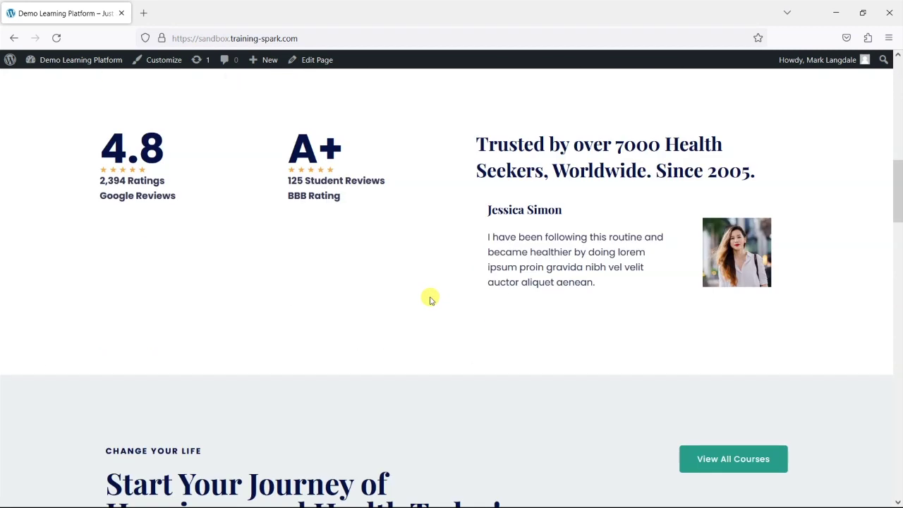
{"action": "scroll", "coordinate": [430, 299], "scroll_direction": "up", "scroll_amount": 10}
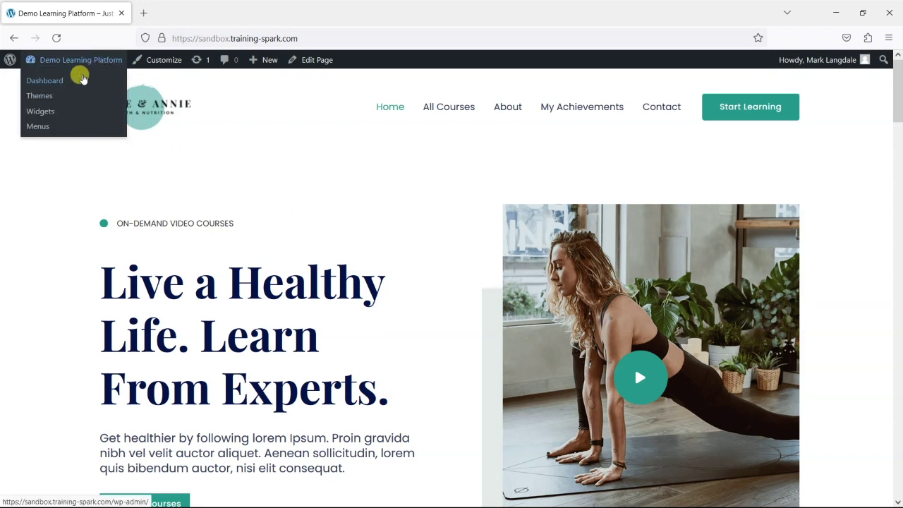
{"action": "left_click", "coordinate": [82, 78]}
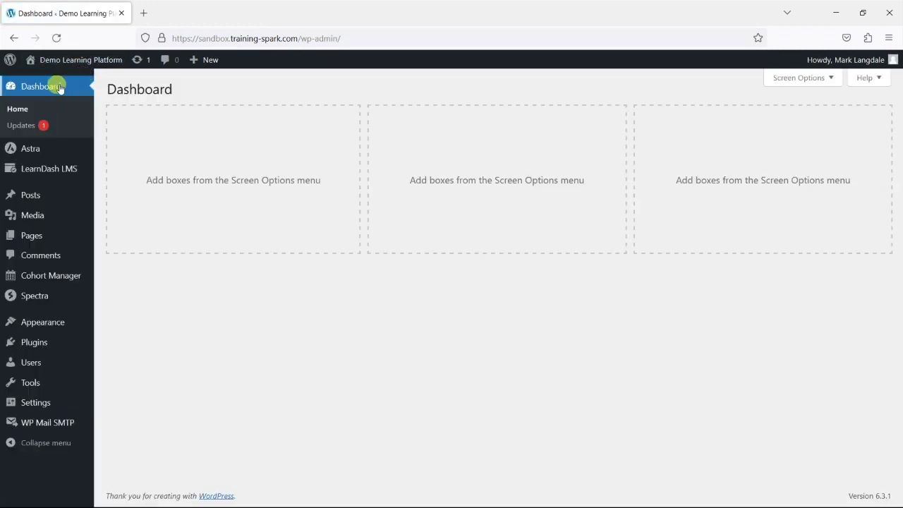
{"action": "left_click", "coordinate": [40, 216]}
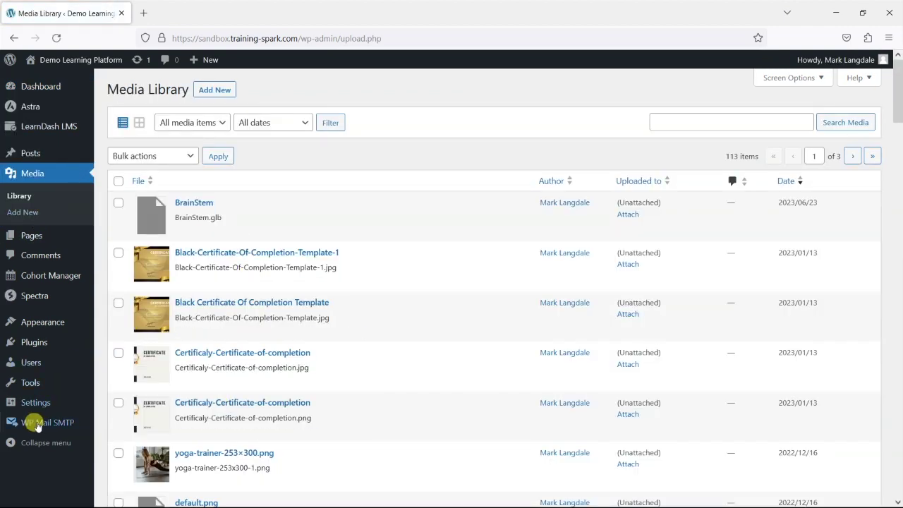
{"action": "left_click", "coordinate": [40, 344]}
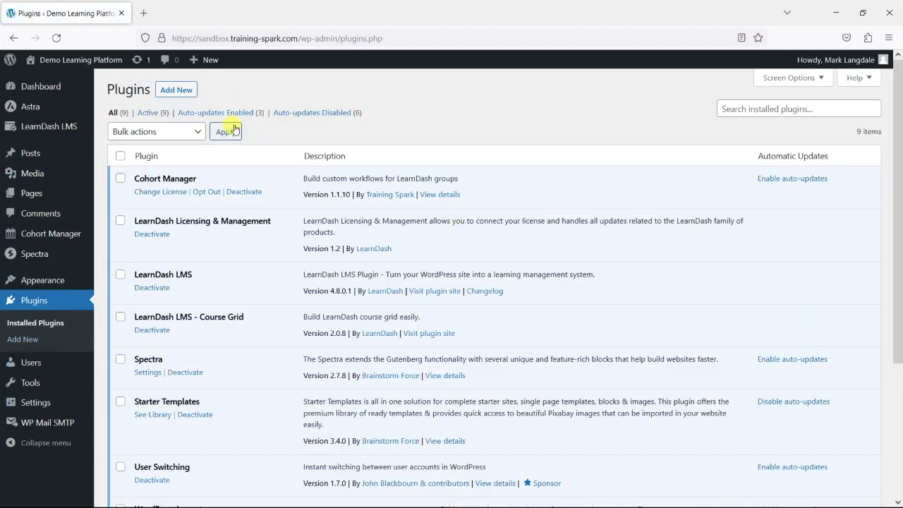
{"action": "left_click", "coordinate": [186, 92]}
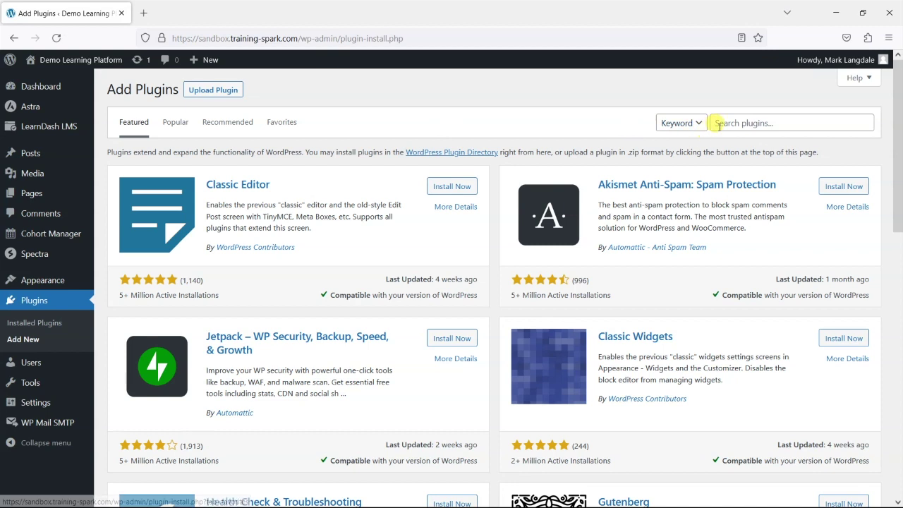
{"action": "left_click", "coordinate": [744, 120]}
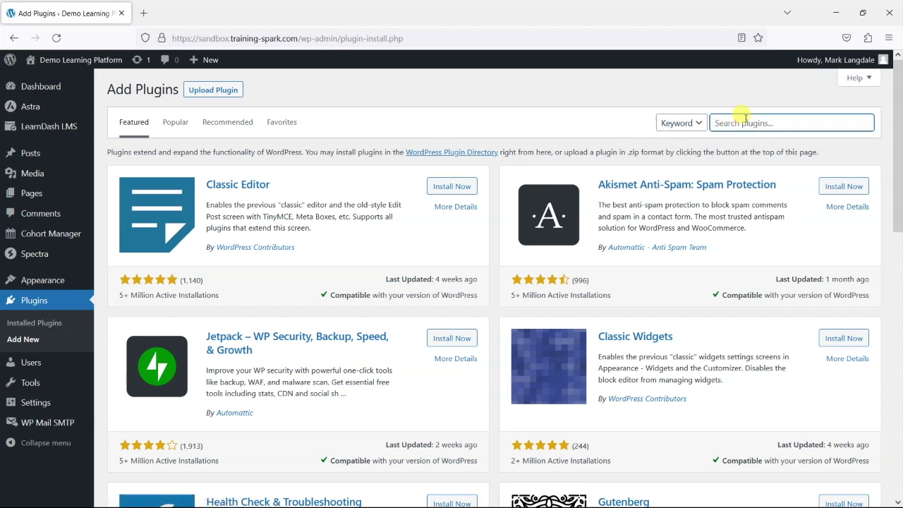
Step: Search the plugin directory for Smush, then install and activate it
{"action": "type", "text": "Smush"}
{"action": "key", "text": "Return"}
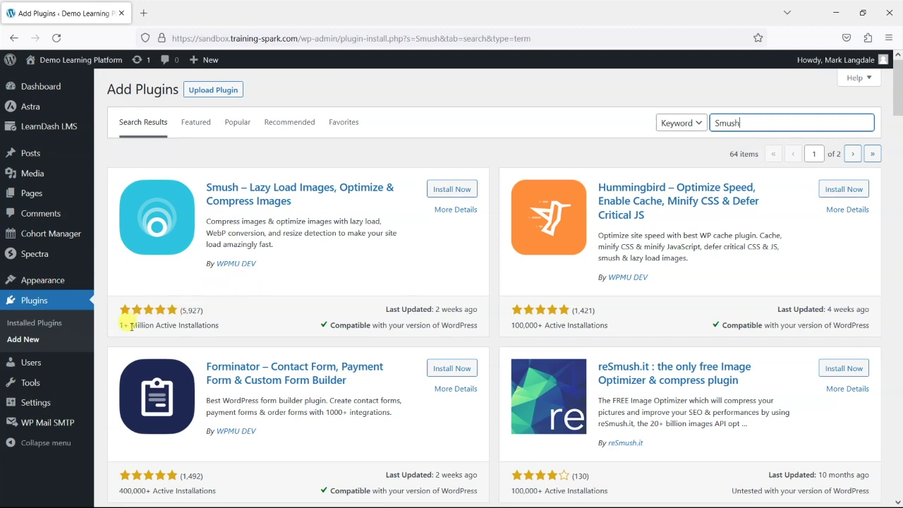
{"action": "left_click_drag", "start_coordinate": [118, 323], "coordinate": [214, 325]}
{"action": "left_click", "coordinate": [174, 316]}
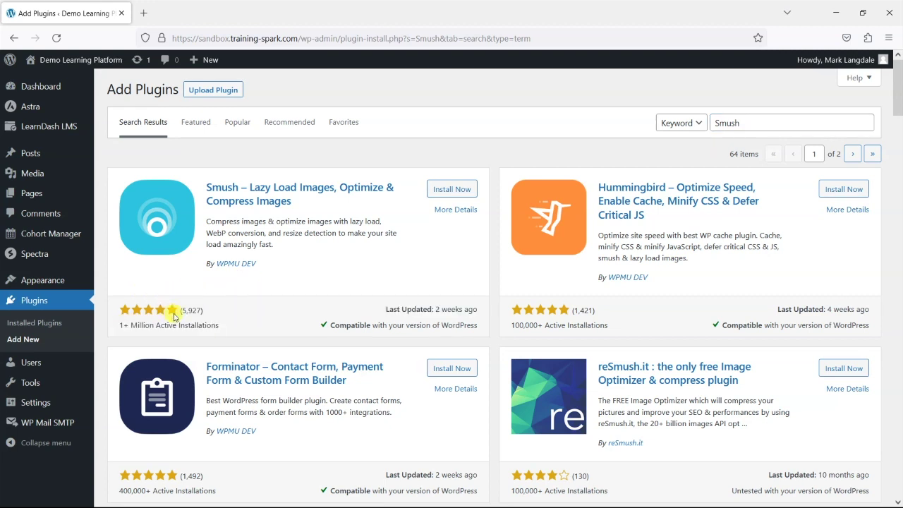
{"action": "left_click", "coordinate": [452, 188]}
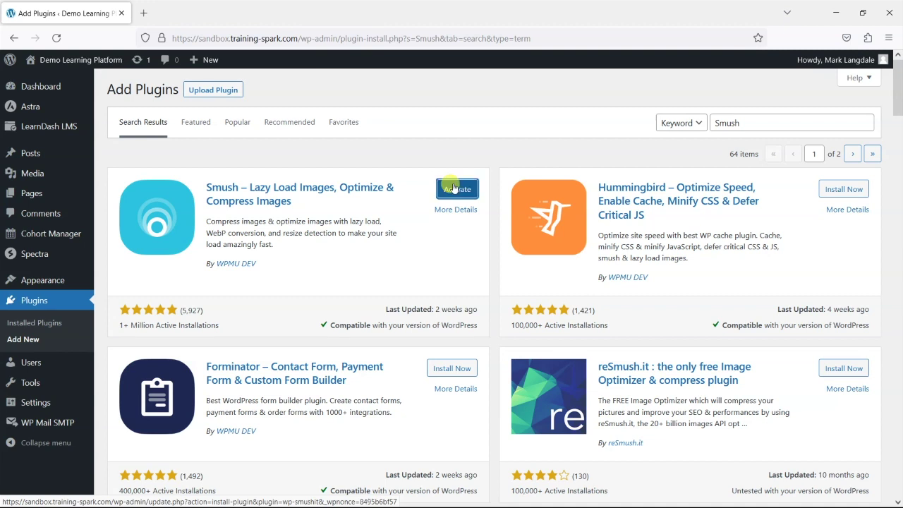
{"action": "left_click", "coordinate": [455, 189]}
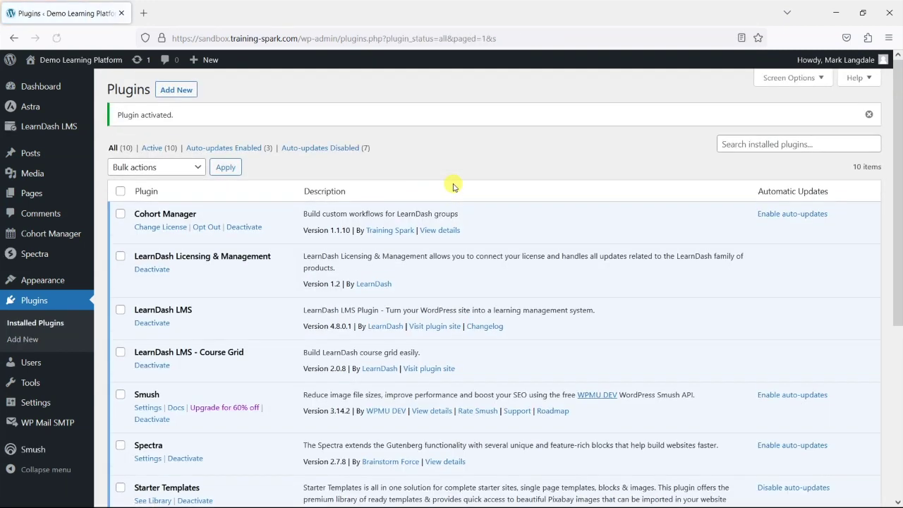
Step: Open the Smush dashboard and check that 106 images need compression
{"action": "mouse_move", "coordinate": [40, 454]}
{"action": "left_click", "coordinate": [33, 449]}
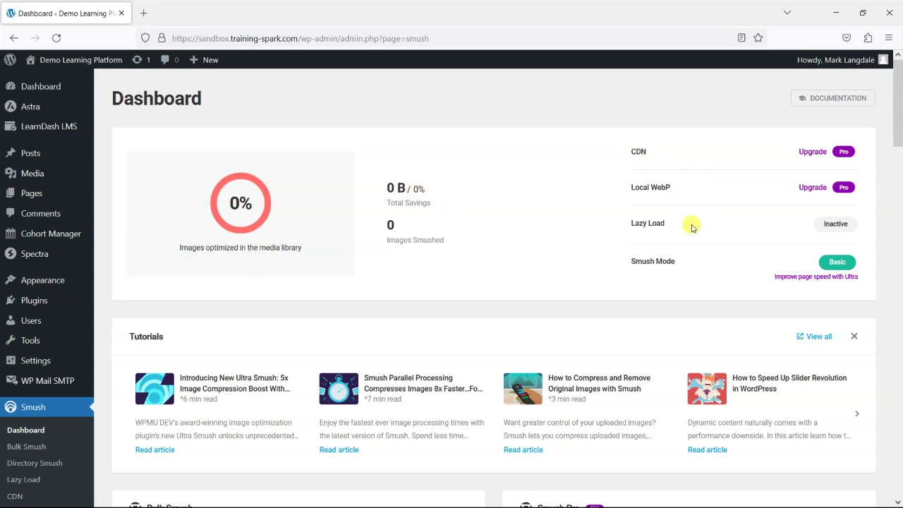
{"action": "scroll", "coordinate": [433, 265], "scroll_direction": "down", "scroll_amount": 5}
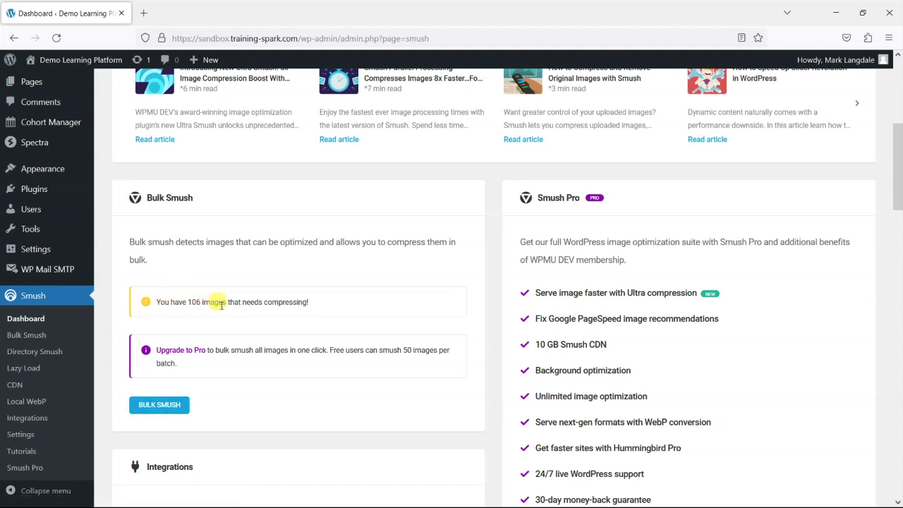
{"action": "left_click_drag", "start_coordinate": [196, 302], "coordinate": [326, 302]}
{"action": "left_click", "coordinate": [331, 305]}
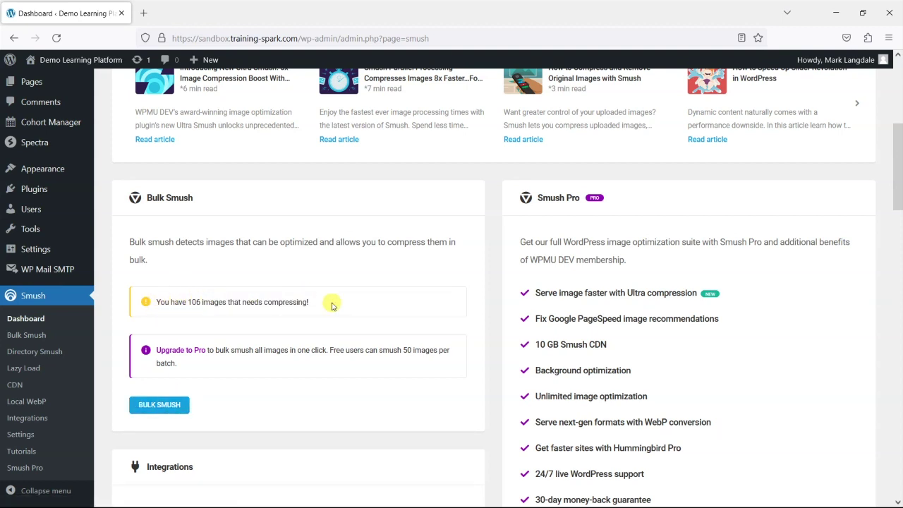
{"action": "scroll", "coordinate": [224, 327], "scroll_direction": "down", "scroll_amount": 3}
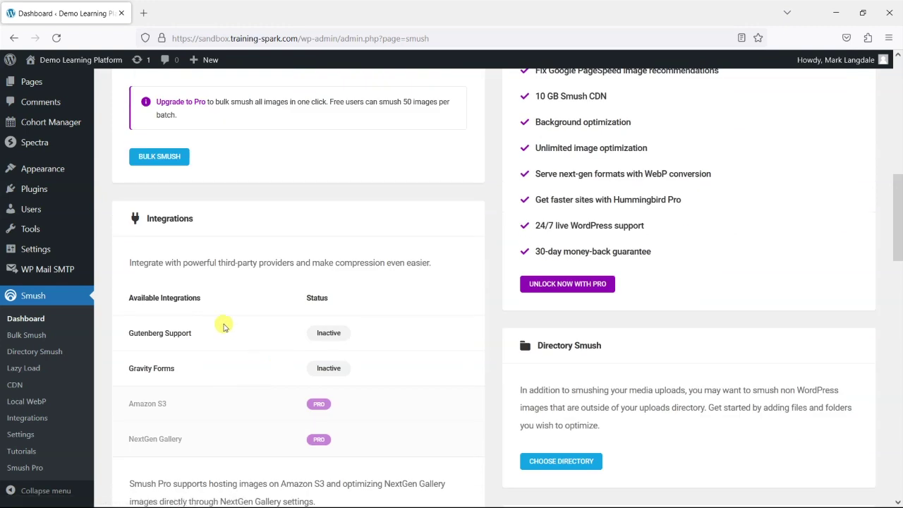
{"action": "left_click", "coordinate": [162, 157]}
Step: Start Bulk Smush compression of the media library images
{"action": "scroll", "coordinate": [284, 264], "scroll_direction": "up", "scroll_amount": 1}
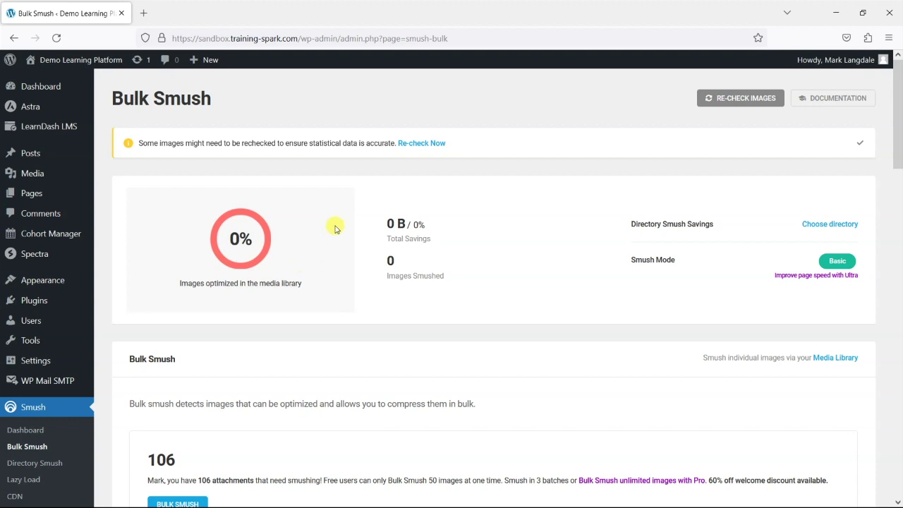
{"action": "scroll", "coordinate": [444, 261], "scroll_direction": "down", "scroll_amount": 2}
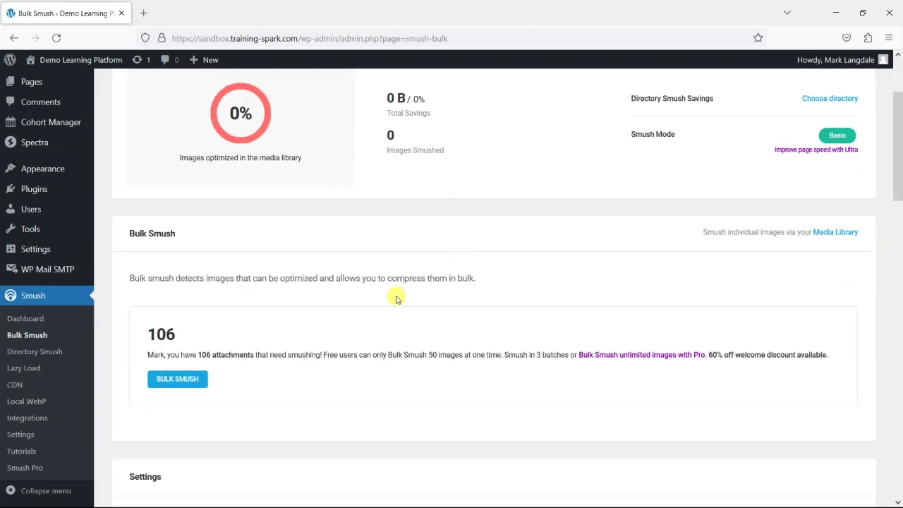
{"action": "scroll", "coordinate": [391, 299], "scroll_direction": "down", "scroll_amount": 1}
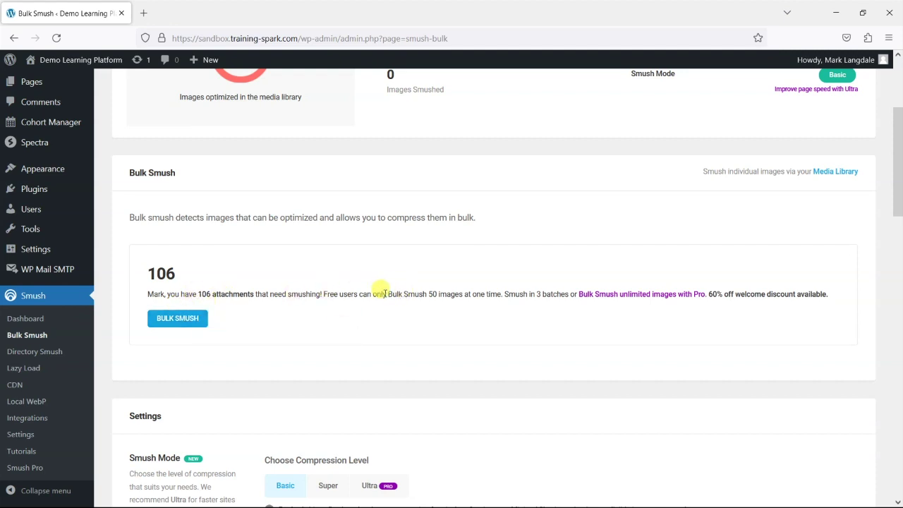
{"action": "left_click", "coordinate": [169, 326]}
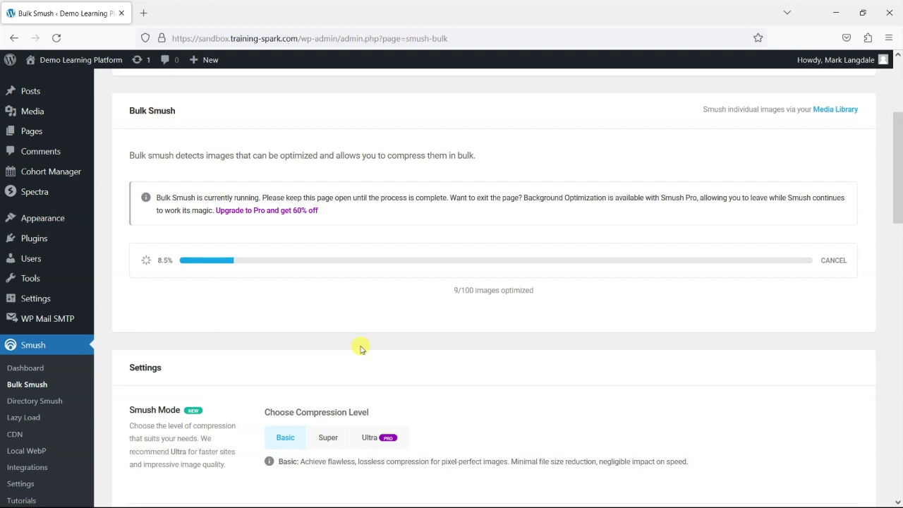
{"action": "scroll", "coordinate": [436, 308], "scroll_direction": "down", "scroll_amount": 4}
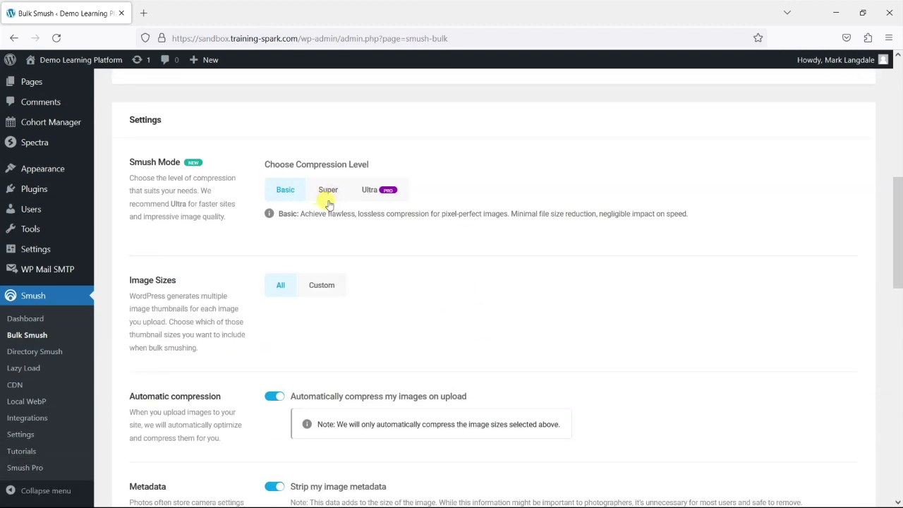
{"action": "scroll", "coordinate": [379, 252], "scroll_direction": "up", "scroll_amount": 1}
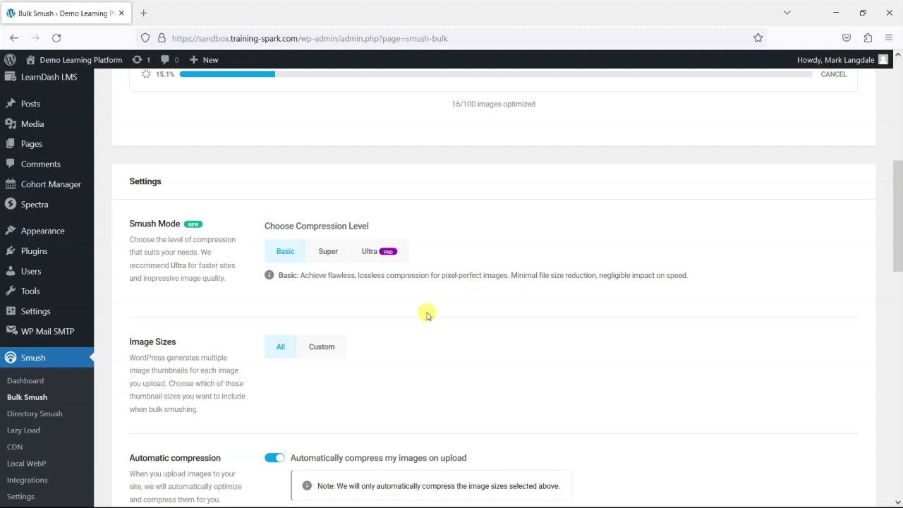
{"action": "left_click", "coordinate": [329, 258]}
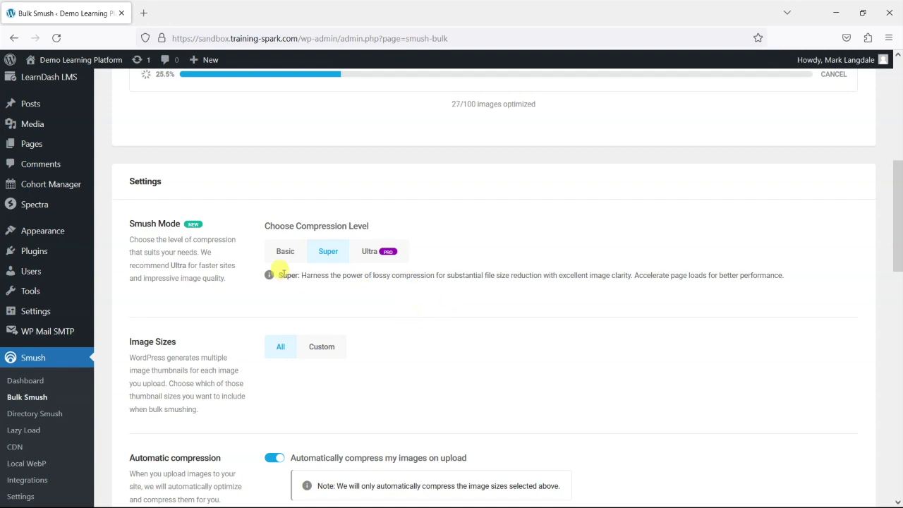
{"action": "left_click", "coordinate": [279, 255]}
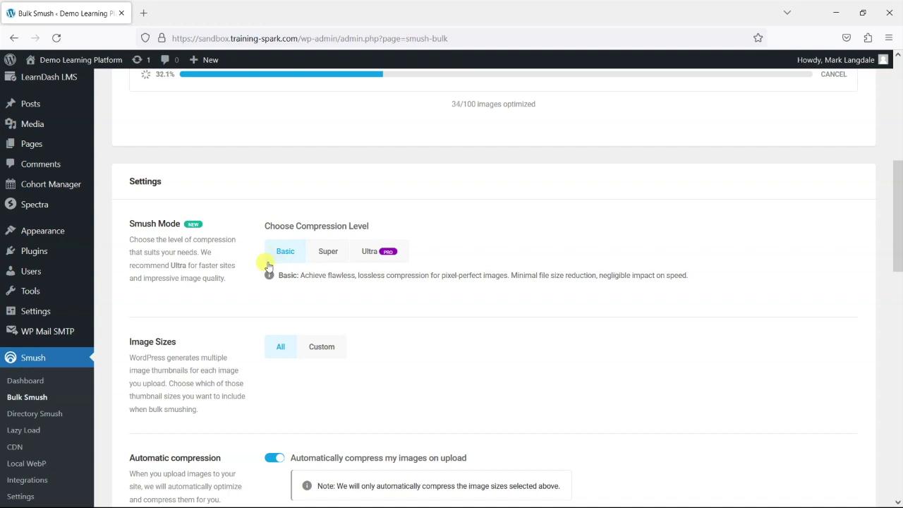
{"action": "scroll", "coordinate": [240, 283], "scroll_direction": "down", "scroll_amount": 3}
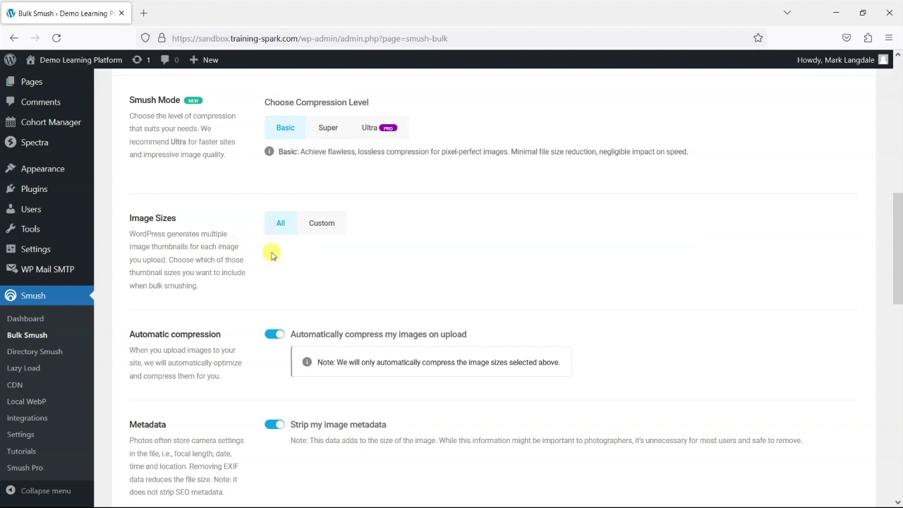
{"action": "left_click", "coordinate": [326, 226]}
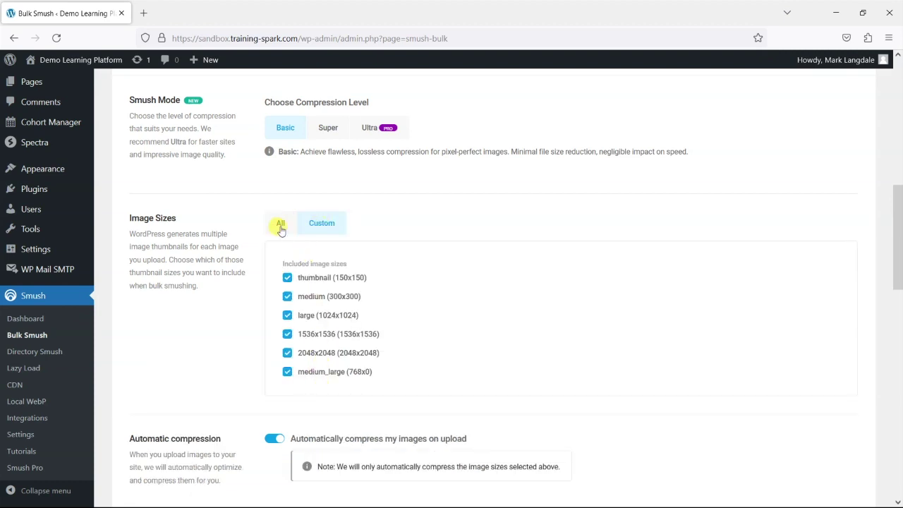
{"action": "left_click", "coordinate": [278, 224]}
{"action": "scroll", "coordinate": [212, 260], "scroll_direction": "down", "scroll_amount": 3}
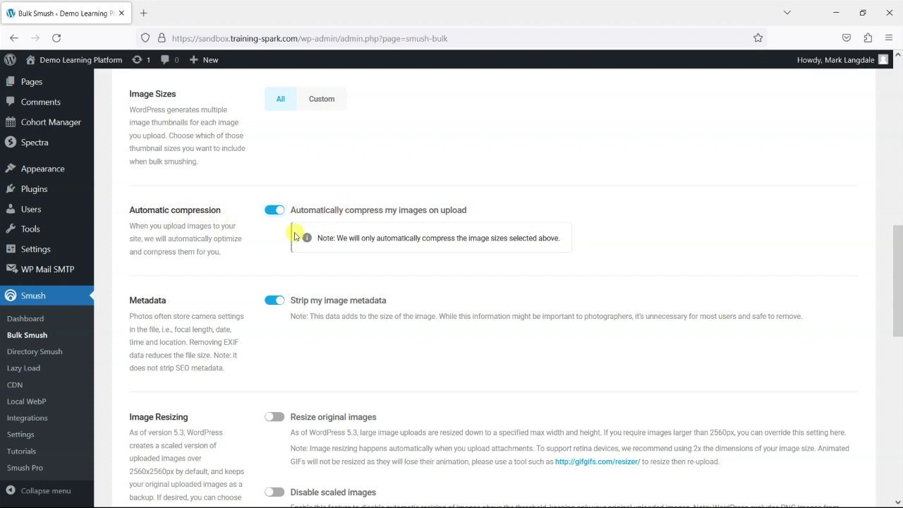
{"action": "scroll", "coordinate": [279, 312], "scroll_direction": "down", "scroll_amount": 3}
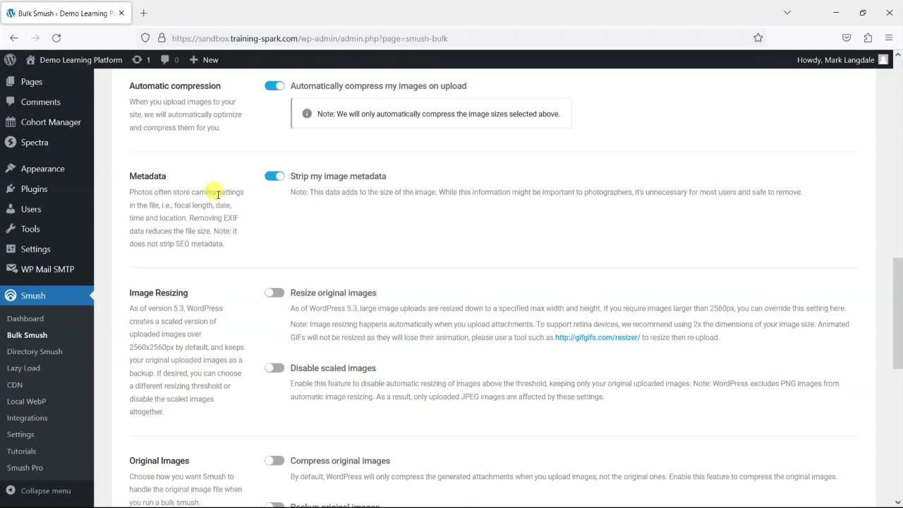
{"action": "scroll", "coordinate": [197, 266], "scroll_direction": "down", "scroll_amount": 1}
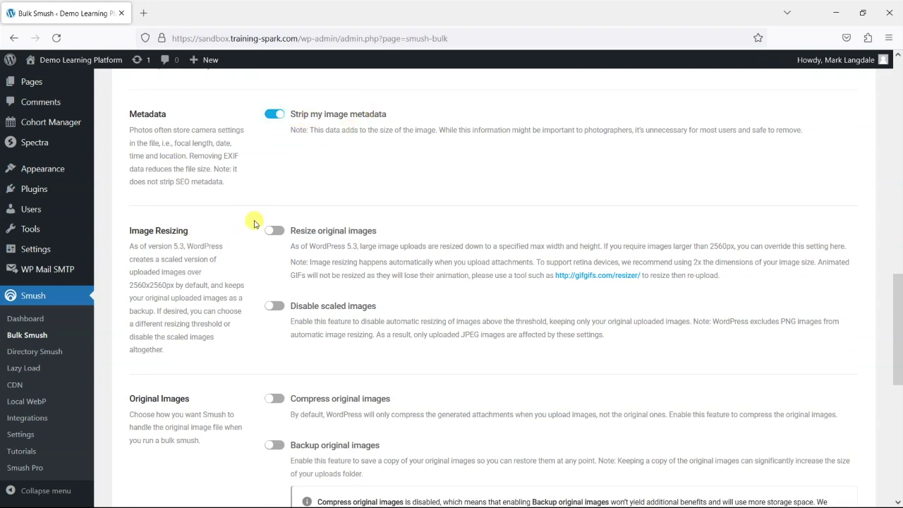
{"action": "scroll", "coordinate": [256, 226], "scroll_direction": "up", "scroll_amount": 1}
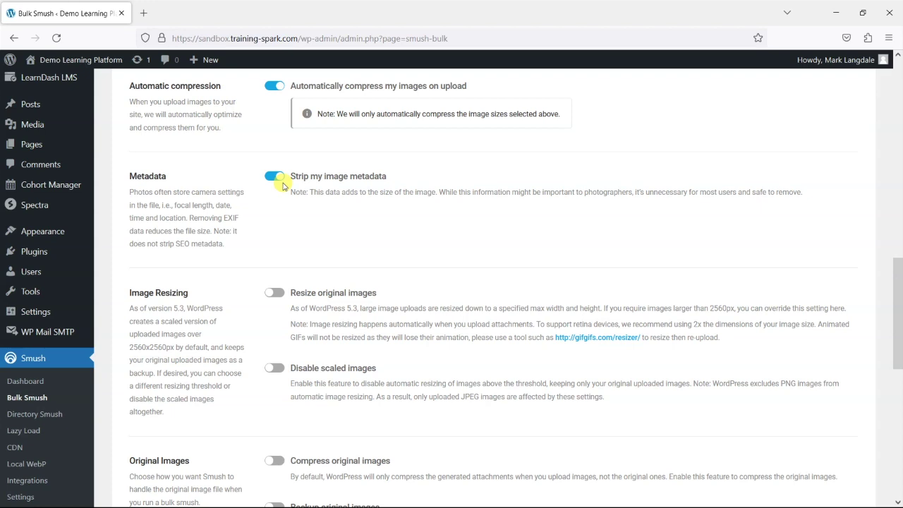
{"action": "scroll", "coordinate": [283, 185], "scroll_direction": "down", "scroll_amount": 1}
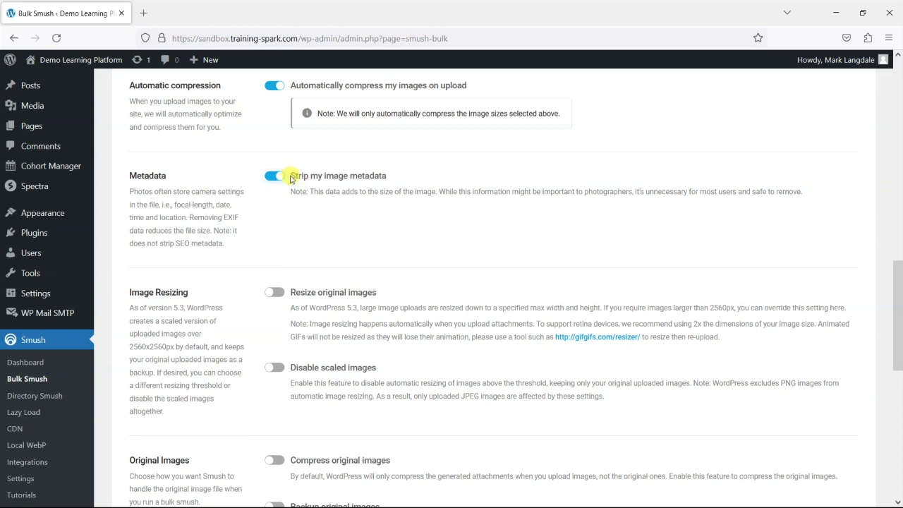
{"action": "scroll", "coordinate": [197, 321], "scroll_direction": "down", "scroll_amount": 1}
{"action": "scroll", "coordinate": [212, 296], "scroll_direction": "down", "scroll_amount": 1}
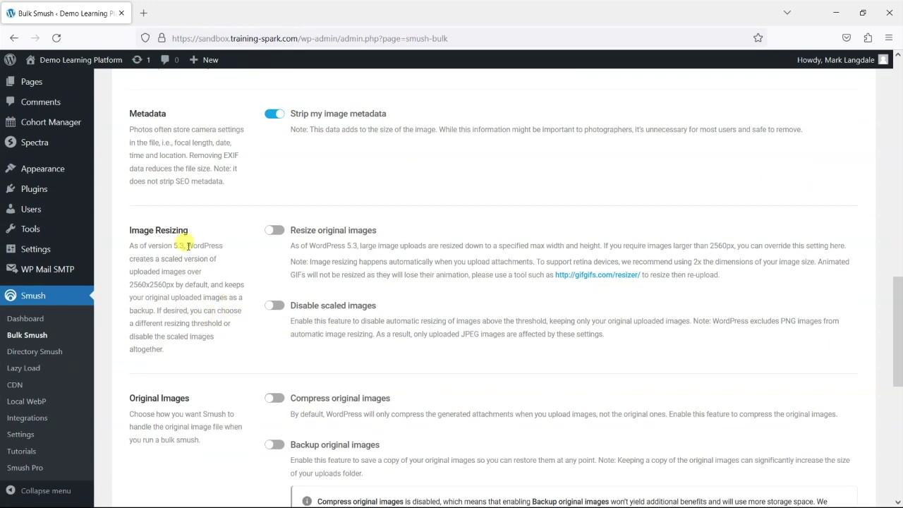
{"action": "scroll", "coordinate": [219, 226], "scroll_direction": "down", "scroll_amount": 5}
{"action": "scroll", "coordinate": [198, 202], "scroll_direction": "up", "scroll_amount": 2}
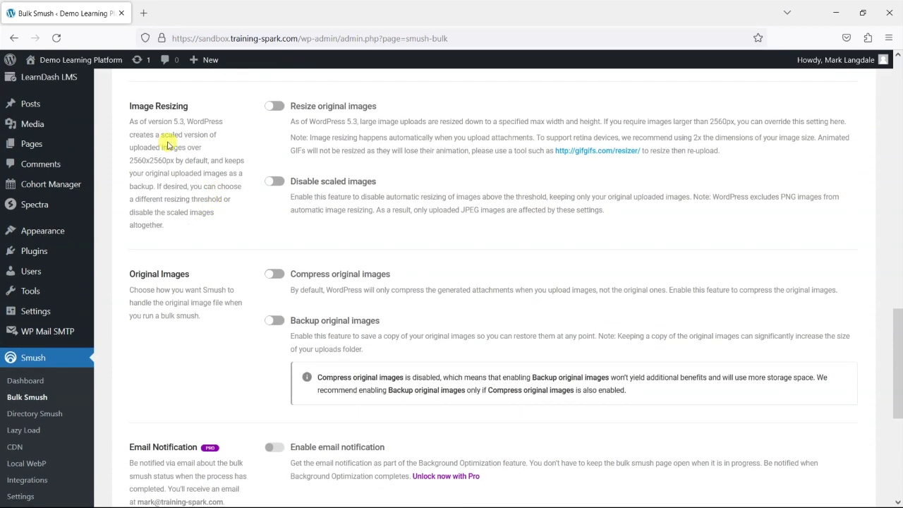
{"action": "scroll", "coordinate": [248, 292], "scroll_direction": "down", "scroll_amount": 2}
{"action": "scroll", "coordinate": [238, 180], "scroll_direction": "down", "scroll_amount": 6}
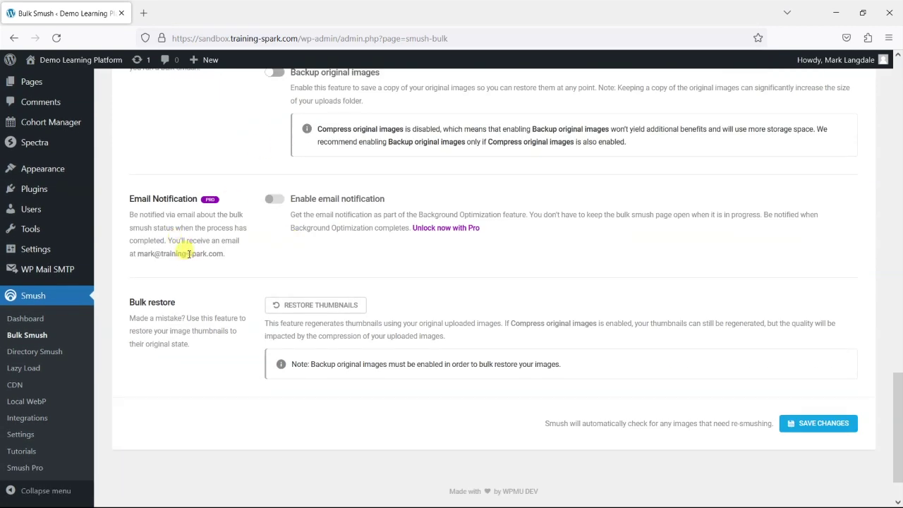
{"action": "scroll", "coordinate": [514, 309], "scroll_direction": "up", "scroll_amount": 20}
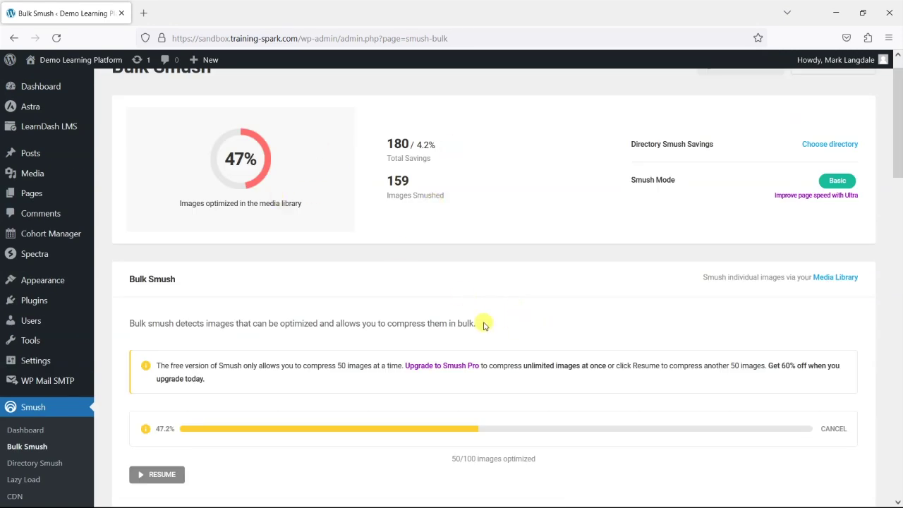
Step: Resume Bulk Smush until it reaches 100% with 448.7 KB saved, then view the live site
{"action": "scroll", "coordinate": [484, 322], "scroll_direction": "down", "scroll_amount": 3}
{"action": "scroll", "coordinate": [484, 254], "scroll_direction": "up", "scroll_amount": 3}
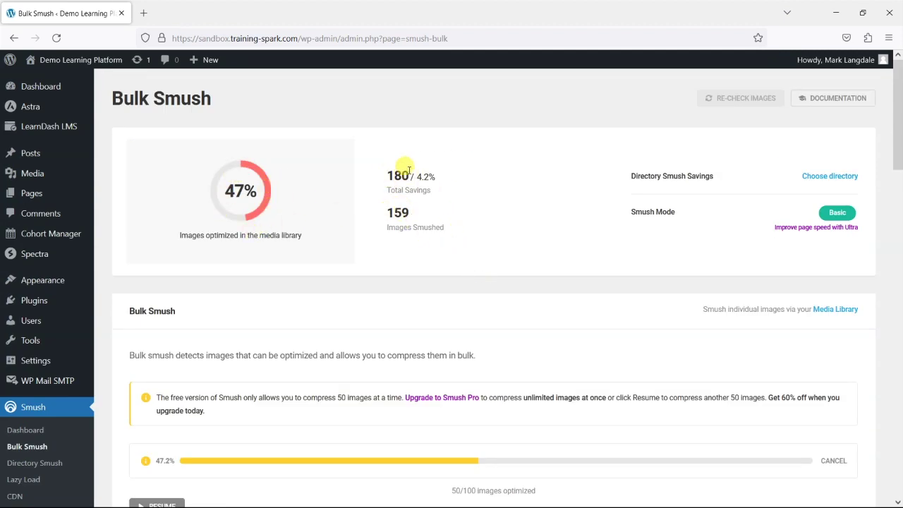
{"action": "scroll", "coordinate": [490, 278], "scroll_direction": "down", "scroll_amount": 3}
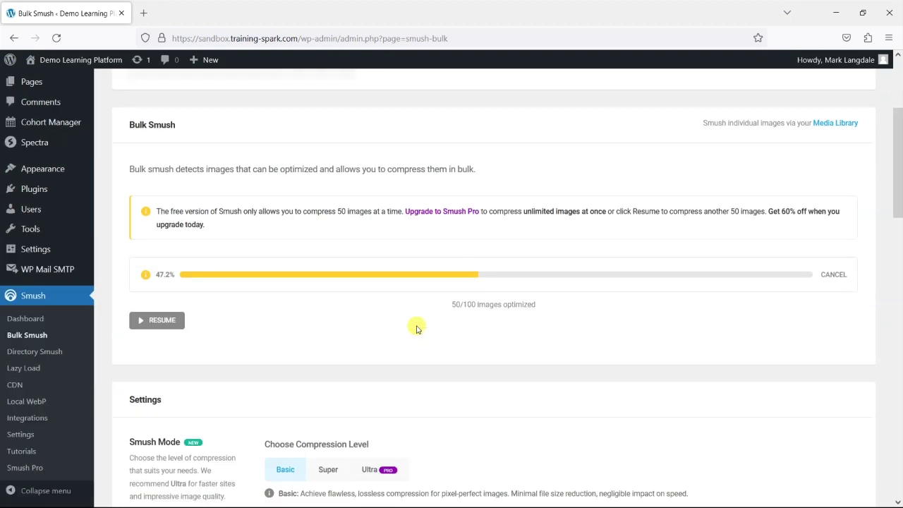
{"action": "left_click", "coordinate": [164, 320]}
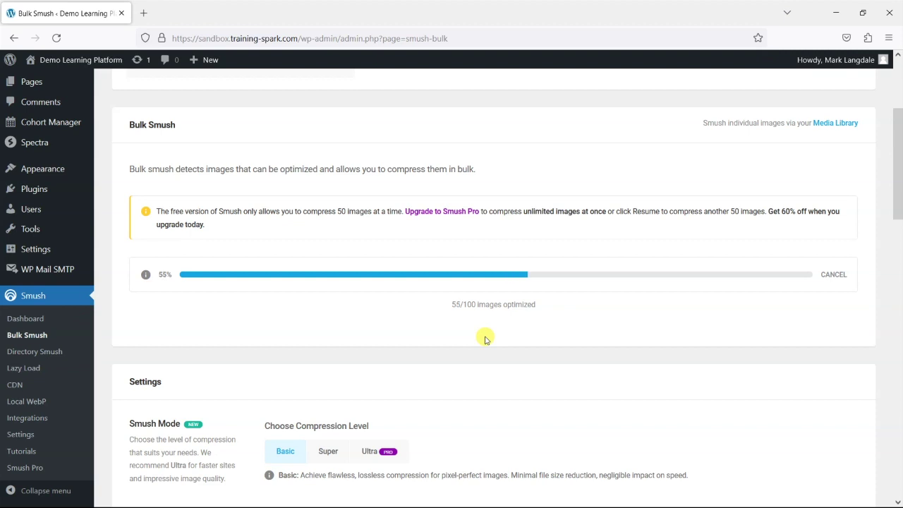
{"action": "scroll", "coordinate": [485, 339], "scroll_direction": "up", "scroll_amount": 3}
{"action": "scroll", "coordinate": [488, 342], "scroll_direction": "down", "scroll_amount": 4}
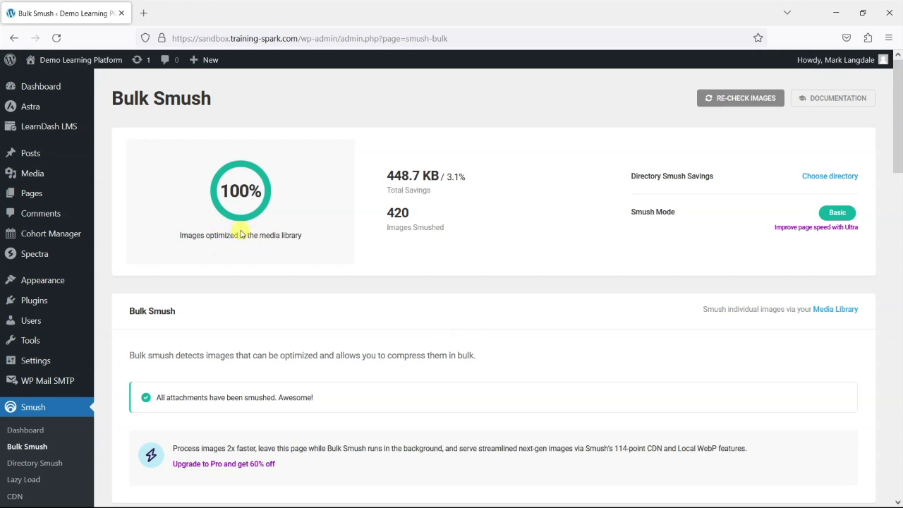
{"action": "left_click_drag", "start_coordinate": [390, 173], "coordinate": [415, 173]}
{"action": "left_click", "coordinate": [428, 174]}
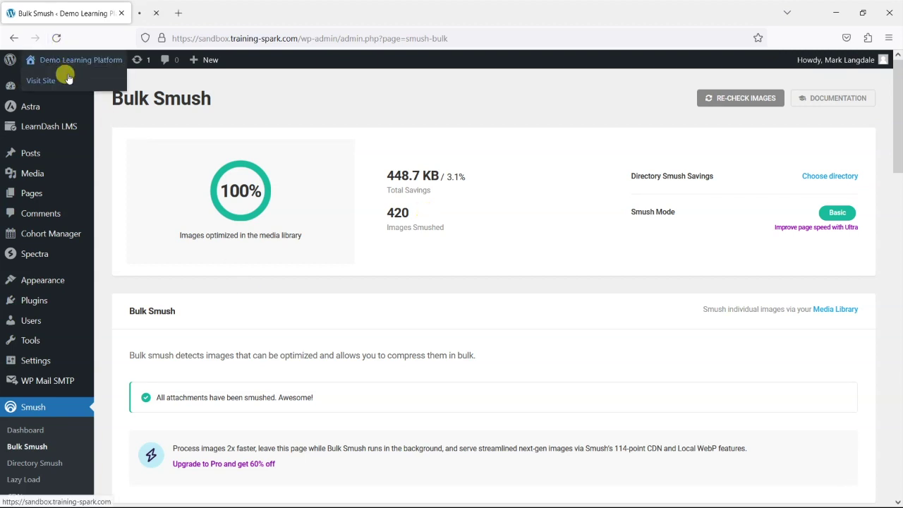
{"action": "left_click", "coordinate": [68, 80]}
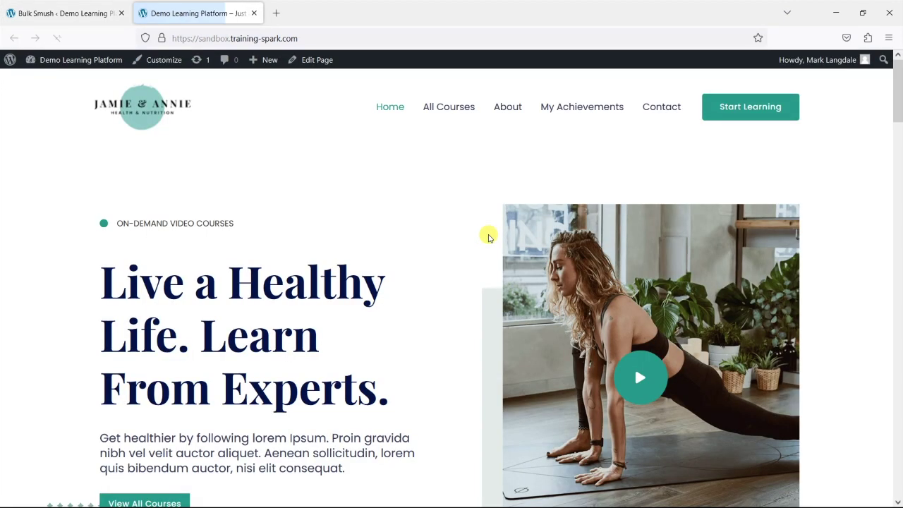
Step: Scroll through the live homepage, then return to the Bulk Smush tab showing 420 images smushed
{"action": "scroll", "coordinate": [489, 238], "scroll_direction": "down", "scroll_amount": 2}
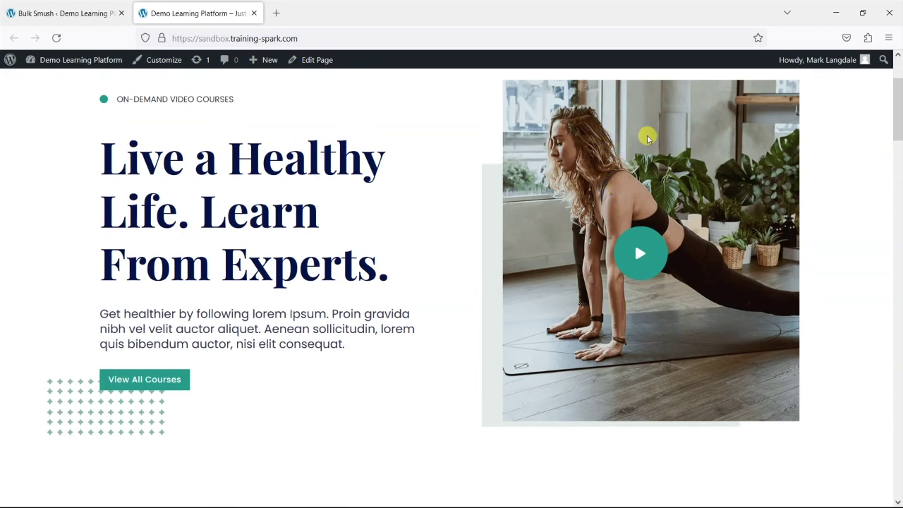
{"action": "scroll", "coordinate": [314, 290], "scroll_direction": "down", "scroll_amount": 5}
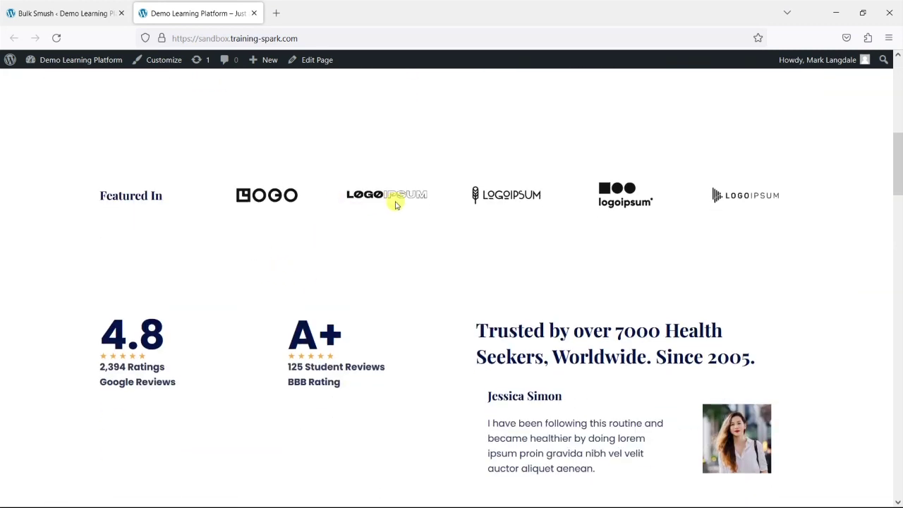
{"action": "scroll", "coordinate": [731, 288], "scroll_direction": "down", "scroll_amount": 7}
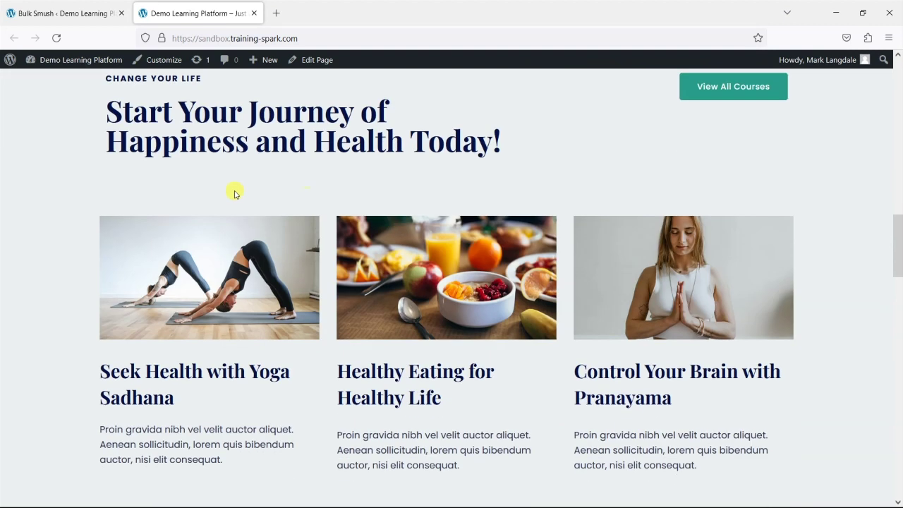
{"action": "scroll", "coordinate": [664, 329], "scroll_direction": "up", "scroll_amount": 8}
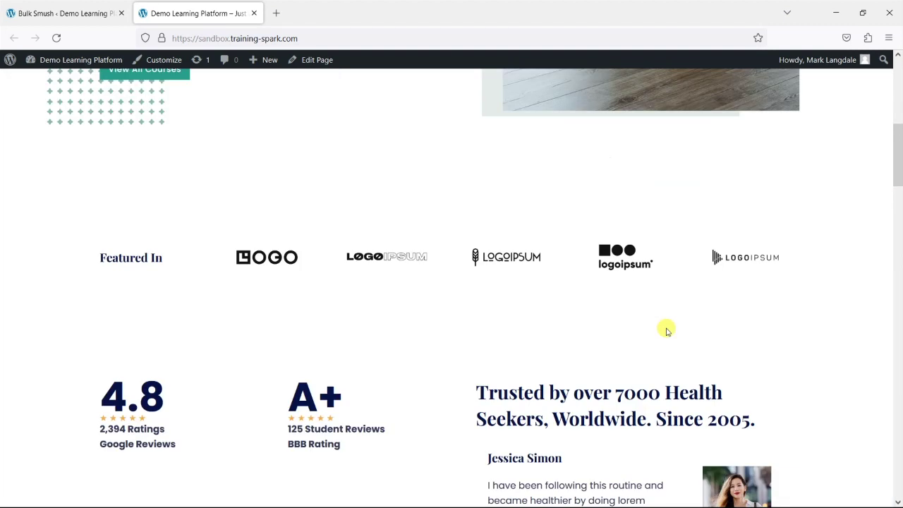
{"action": "scroll", "coordinate": [666, 330], "scroll_direction": "up", "scroll_amount": 5}
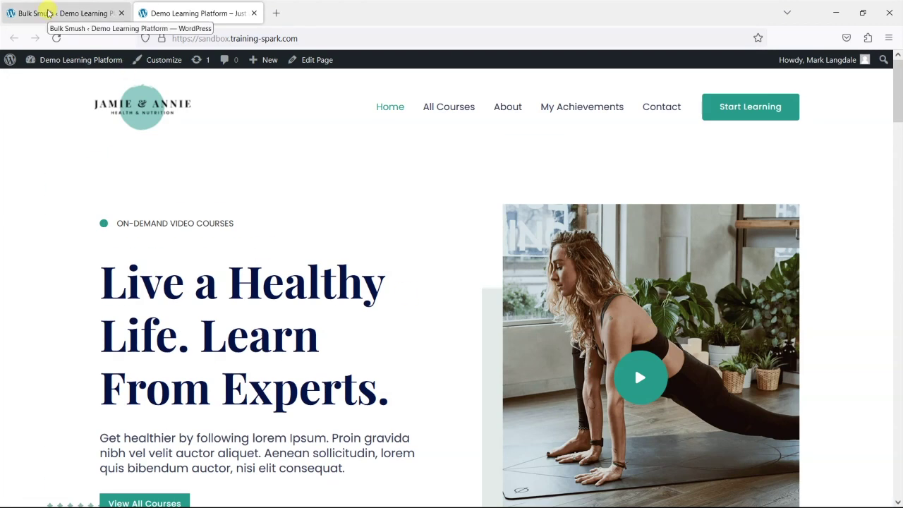
{"action": "left_click", "coordinate": [48, 13]}
{"action": "scroll", "coordinate": [384, 344], "scroll_direction": "down", "scroll_amount": 3}
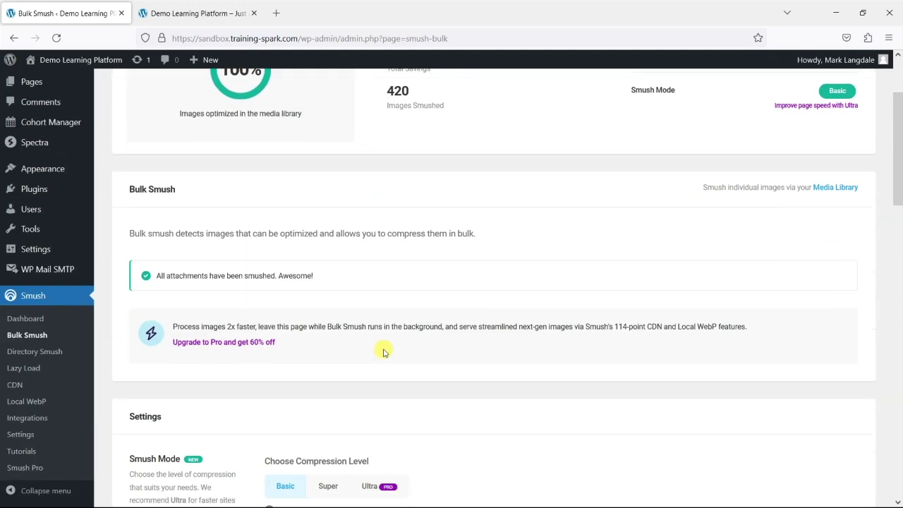
Step: Open Smush's Lazy Load settings and activate lazy loading for .jpeg, .png and .webp images
{"action": "left_click", "coordinate": [28, 369]}
{"action": "scroll", "coordinate": [406, 292], "scroll_direction": "down", "scroll_amount": 3}
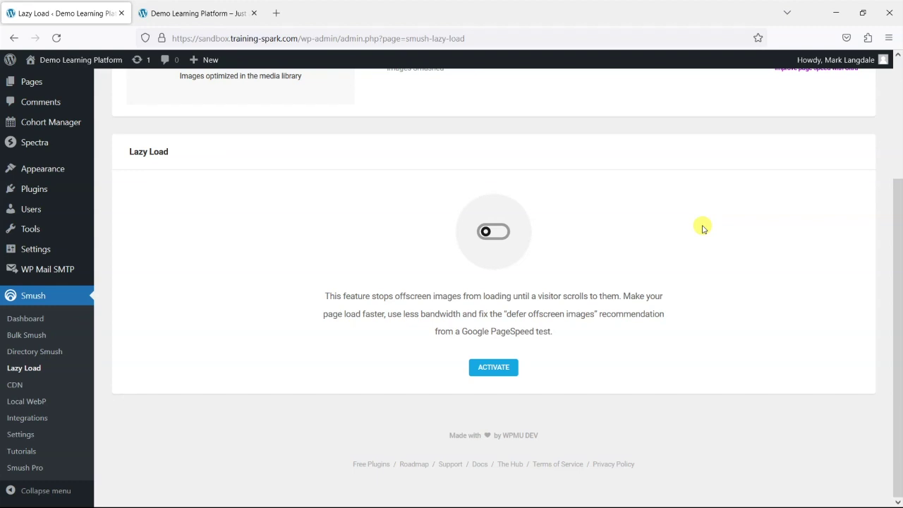
{"action": "left_click", "coordinate": [488, 367]}
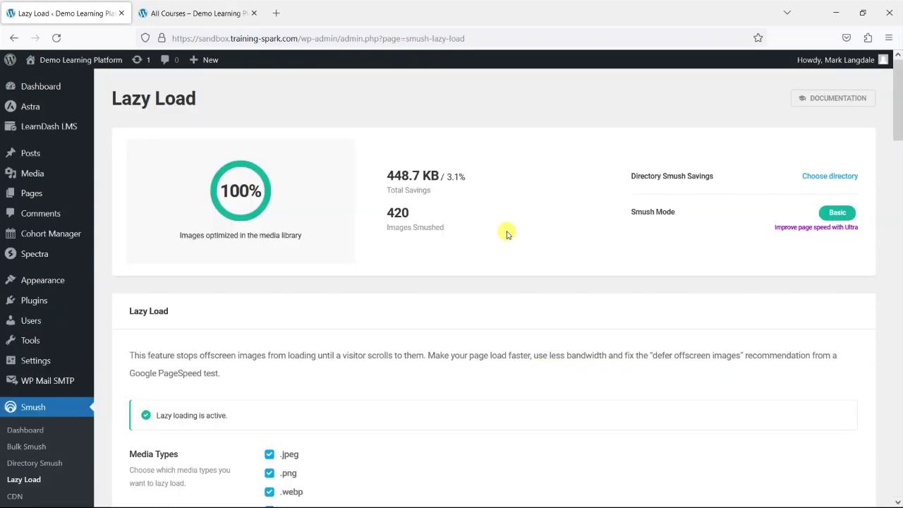
Step: Try the Spinner, Placeholder and None display styles for unloaded images, then pick Fade In
{"action": "scroll", "coordinate": [506, 243], "scroll_direction": "down", "scroll_amount": 3}
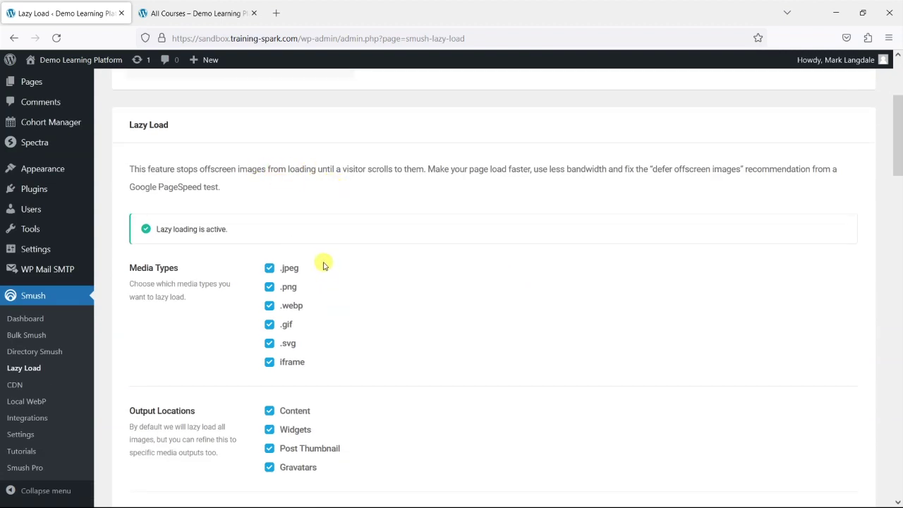
{"action": "scroll", "coordinate": [322, 262], "scroll_direction": "down", "scroll_amount": 2}
{"action": "scroll", "coordinate": [305, 146], "scroll_direction": "down", "scroll_amount": 1}
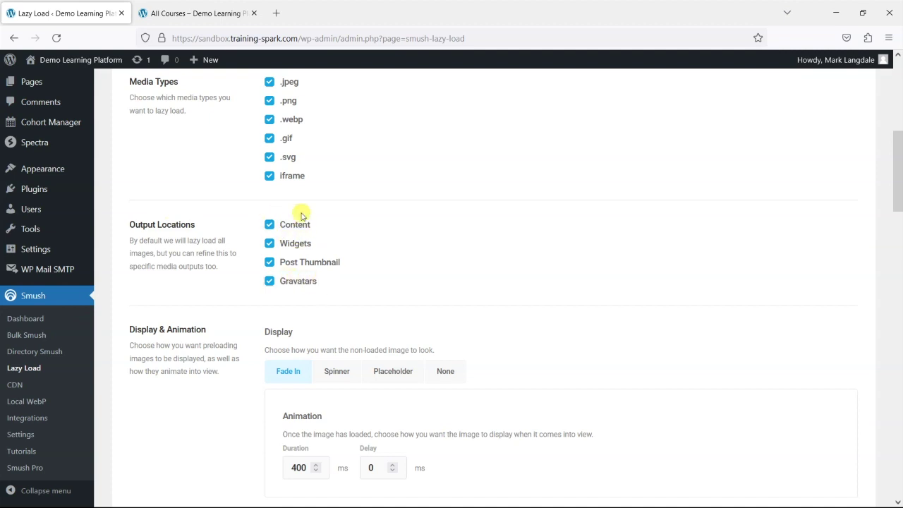
{"action": "scroll", "coordinate": [220, 280], "scroll_direction": "down", "scroll_amount": 3}
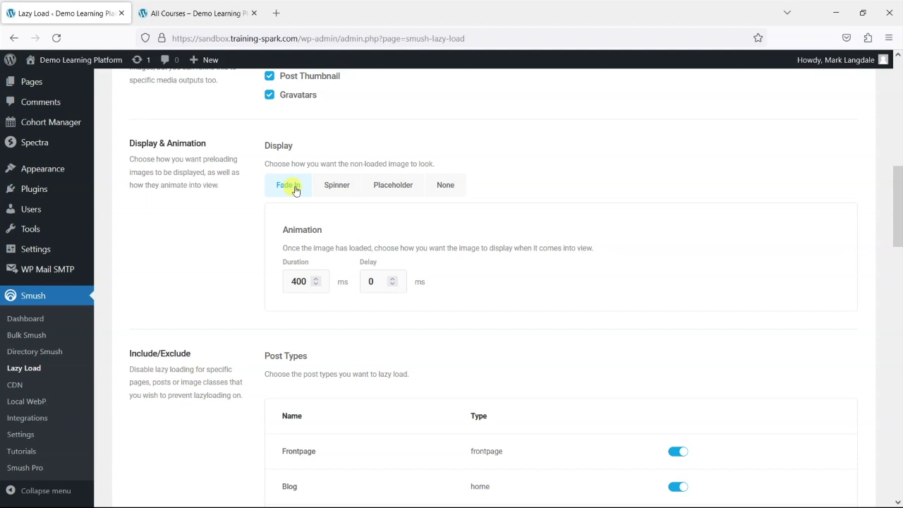
{"action": "left_click", "coordinate": [335, 186]}
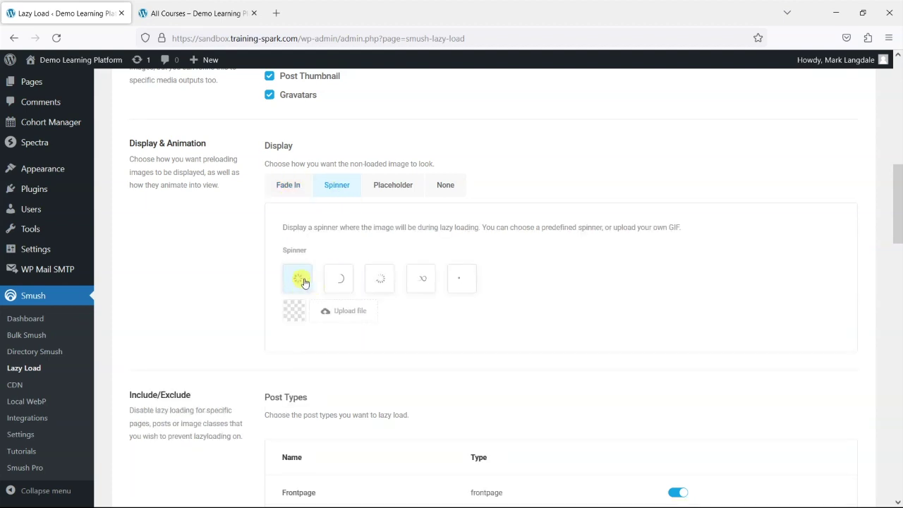
{"action": "left_click", "coordinate": [395, 187]}
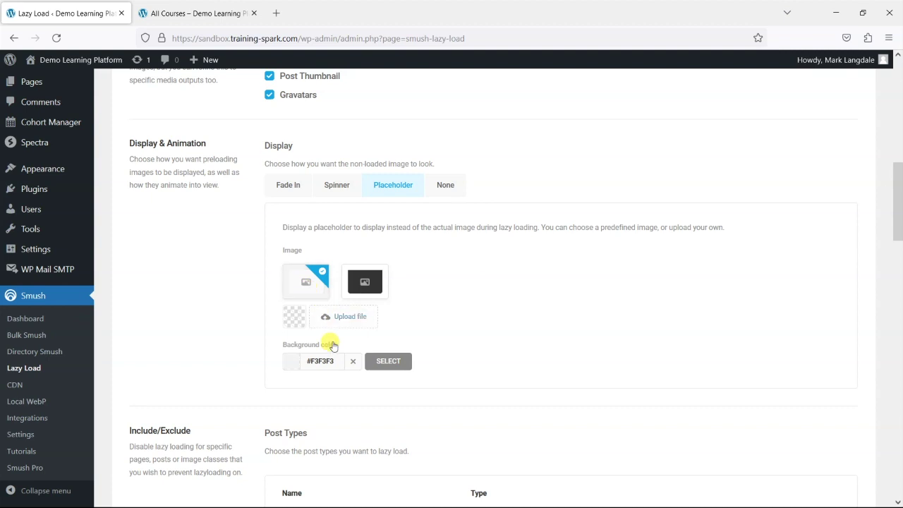
{"action": "left_click", "coordinate": [440, 186]}
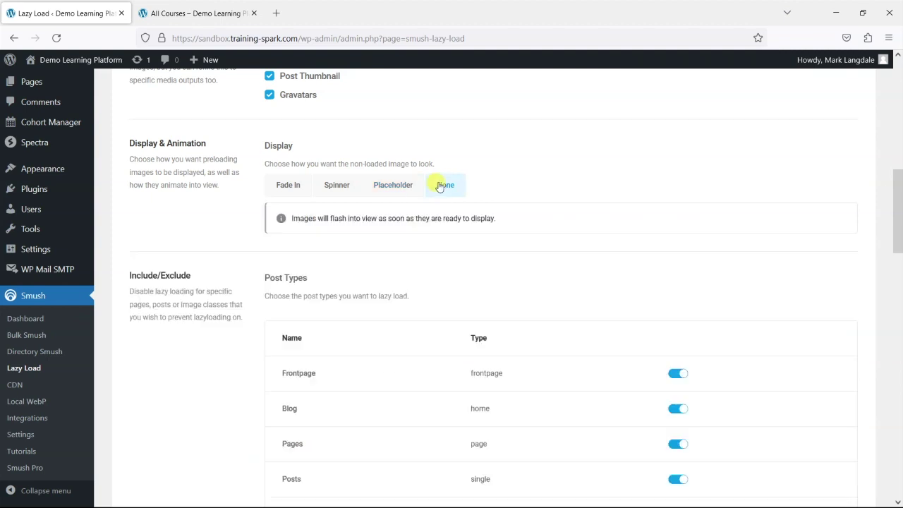
{"action": "left_click", "coordinate": [302, 184]}
Step: Scroll through the Include/Exclude Post Types toggles down to the Scripts section
{"action": "scroll", "coordinate": [207, 277], "scroll_direction": "down", "scroll_amount": 2}
{"action": "scroll", "coordinate": [208, 278], "scroll_direction": "down", "scroll_amount": 2}
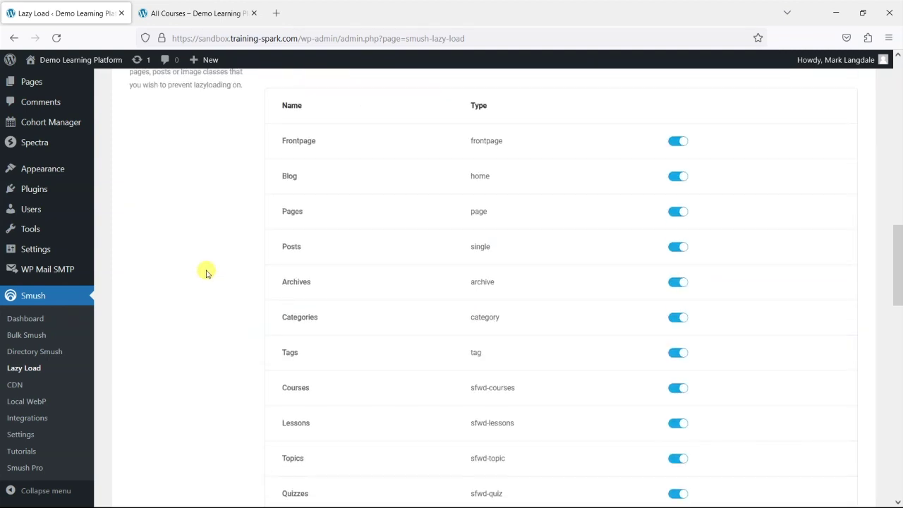
{"action": "scroll", "coordinate": [263, 254], "scroll_direction": "down", "scroll_amount": 7}
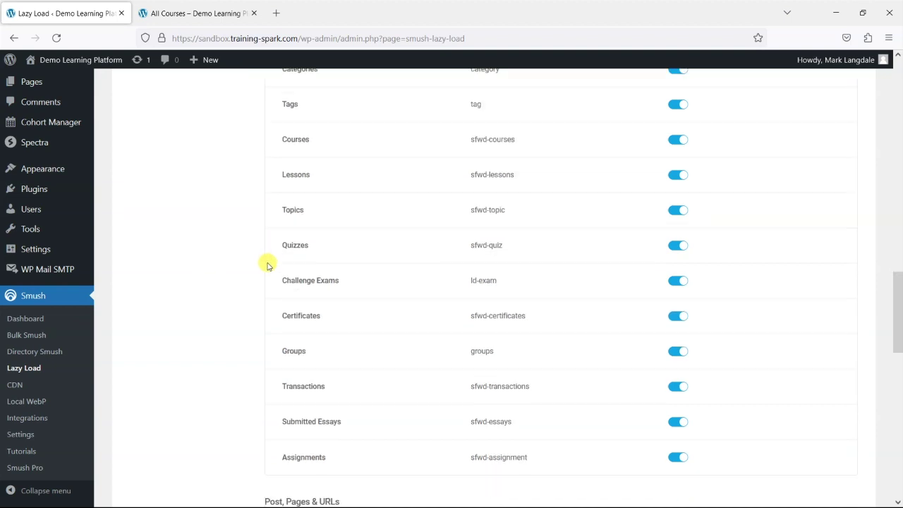
{"action": "scroll", "coordinate": [409, 285], "scroll_direction": "up", "scroll_amount": 1}
{"action": "scroll", "coordinate": [395, 268], "scroll_direction": "up", "scroll_amount": 7}
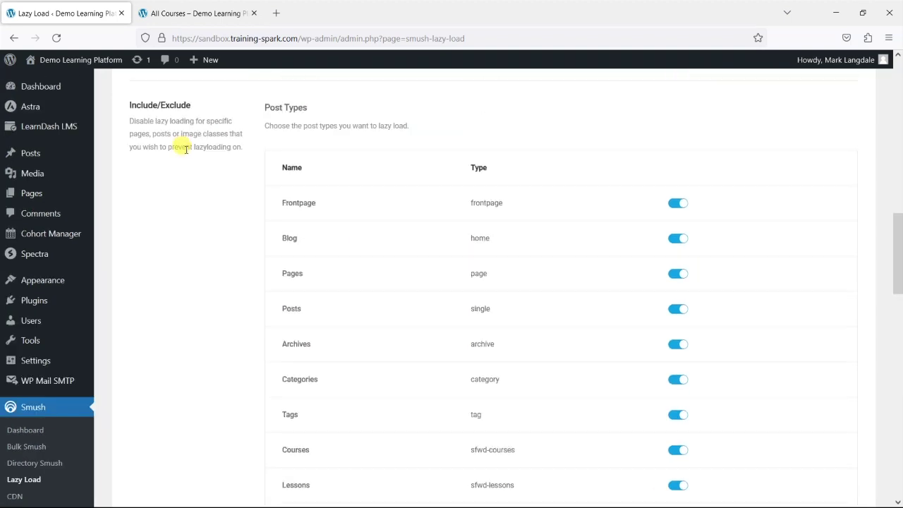
{"action": "scroll", "coordinate": [410, 240], "scroll_direction": "down", "scroll_amount": 1}
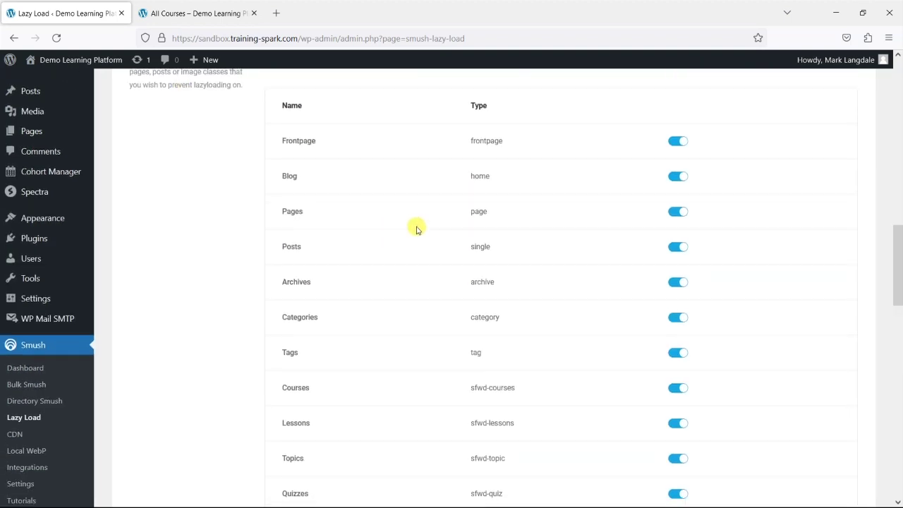
{"action": "scroll", "coordinate": [349, 244], "scroll_direction": "down", "scroll_amount": 2}
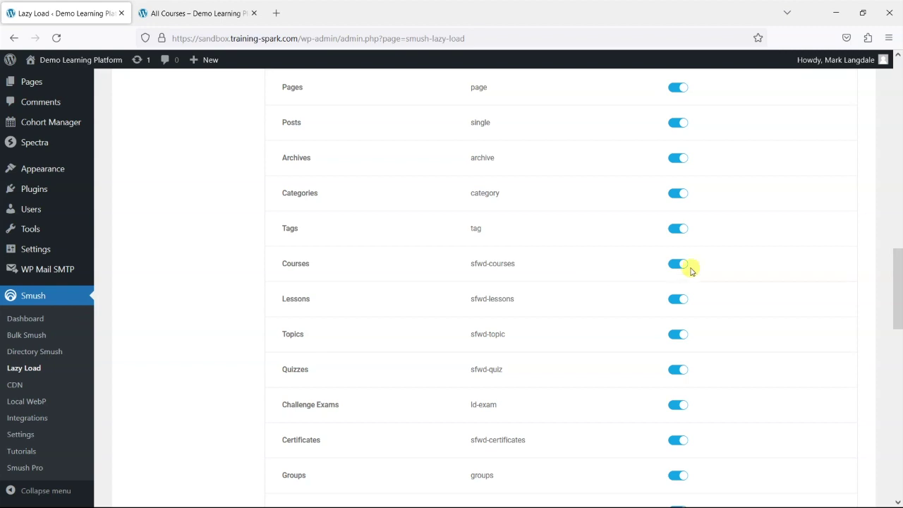
{"action": "scroll", "coordinate": [491, 307], "scroll_direction": "down", "scroll_amount": 1}
{"action": "scroll", "coordinate": [491, 307], "scroll_direction": "down", "scroll_amount": 15}
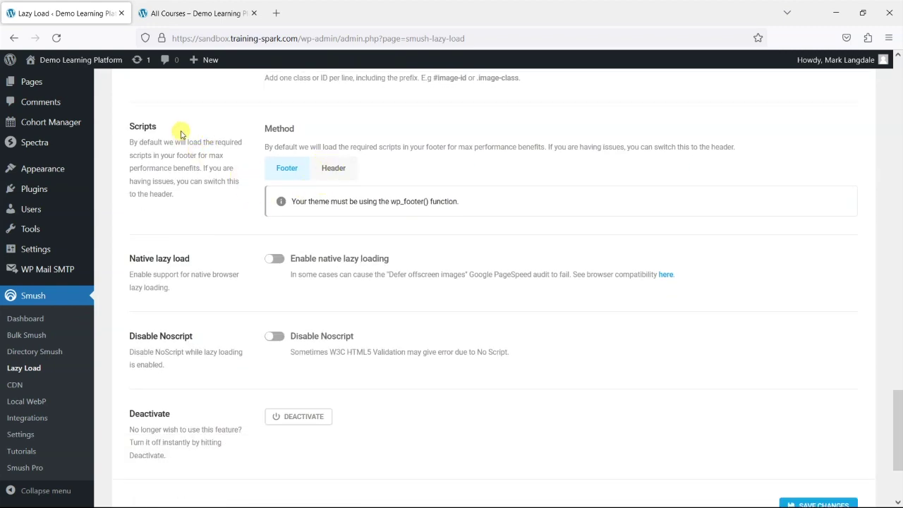
Step: Scroll to the end of the Lazy Load settings and visit the site's home page
{"action": "scroll", "coordinate": [197, 274], "scroll_direction": "down", "scroll_amount": 4}
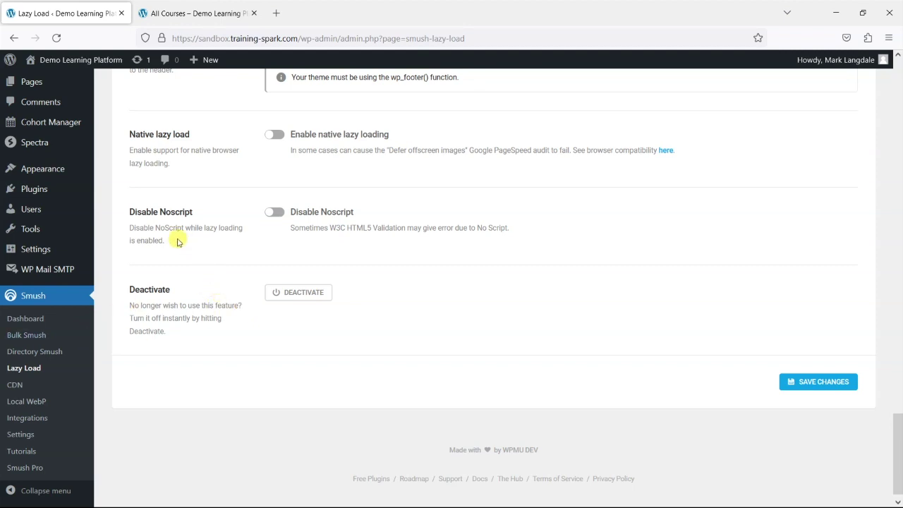
{"action": "mouse_move", "coordinate": [55, 81]}
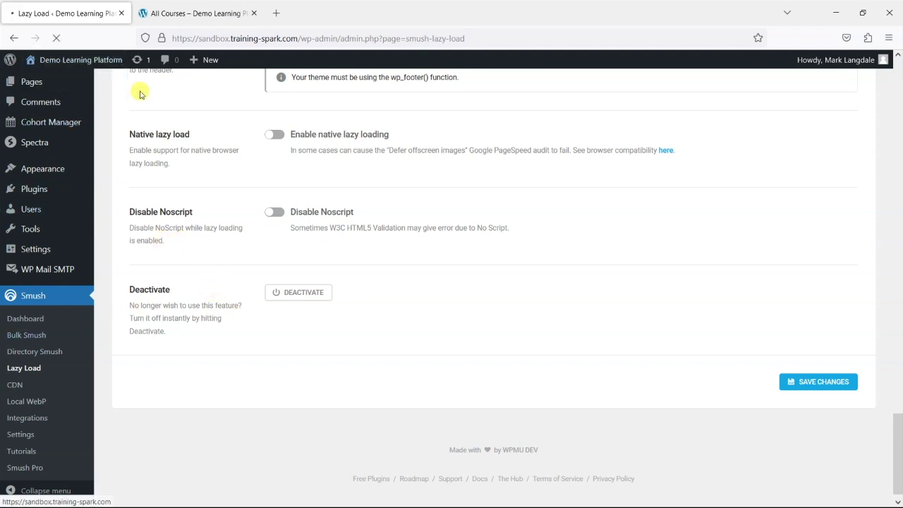